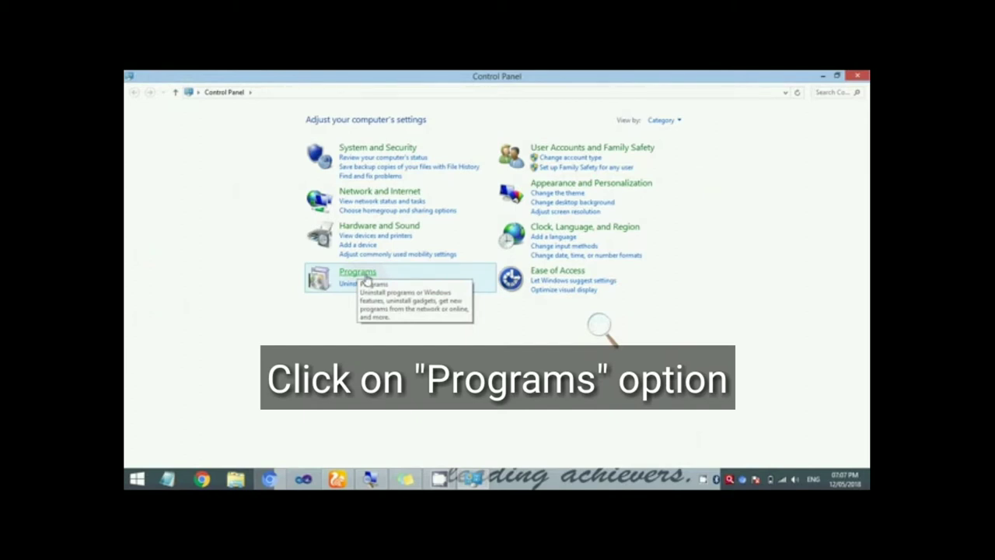
# Open the dialog for turning Windows features on or off from the Programs category
pyautogui.click(366, 281)
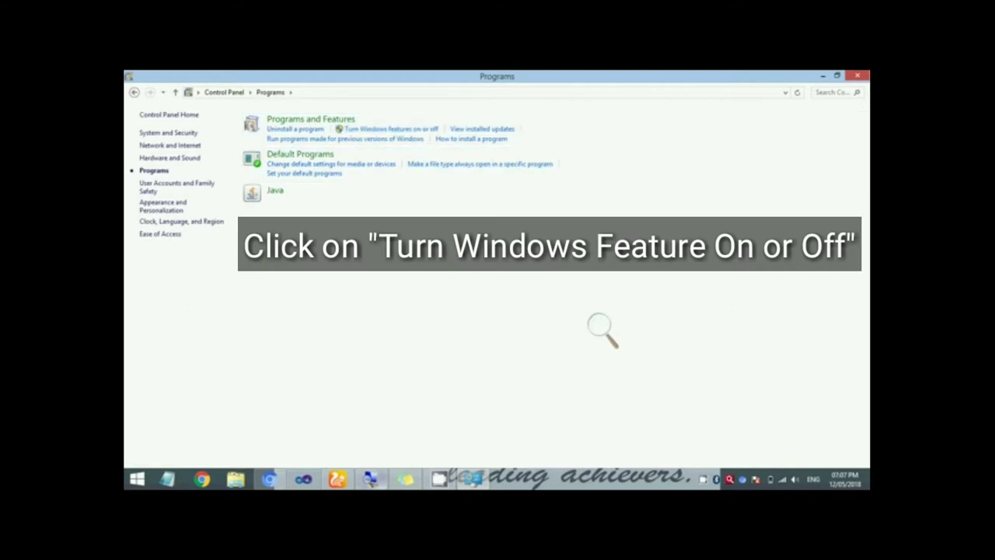
pyautogui.click(603, 329)
pyautogui.click(611, 333)
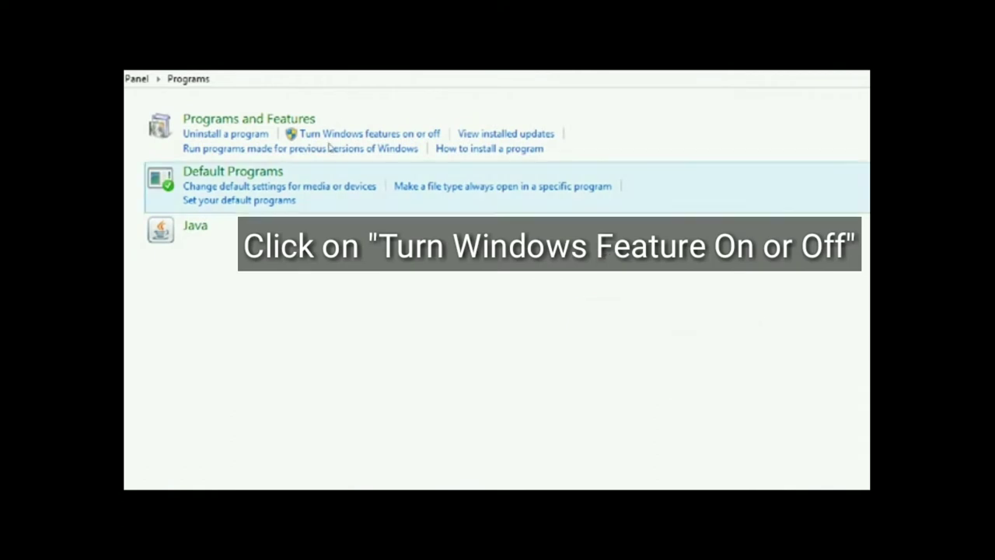
pyautogui.click(359, 135)
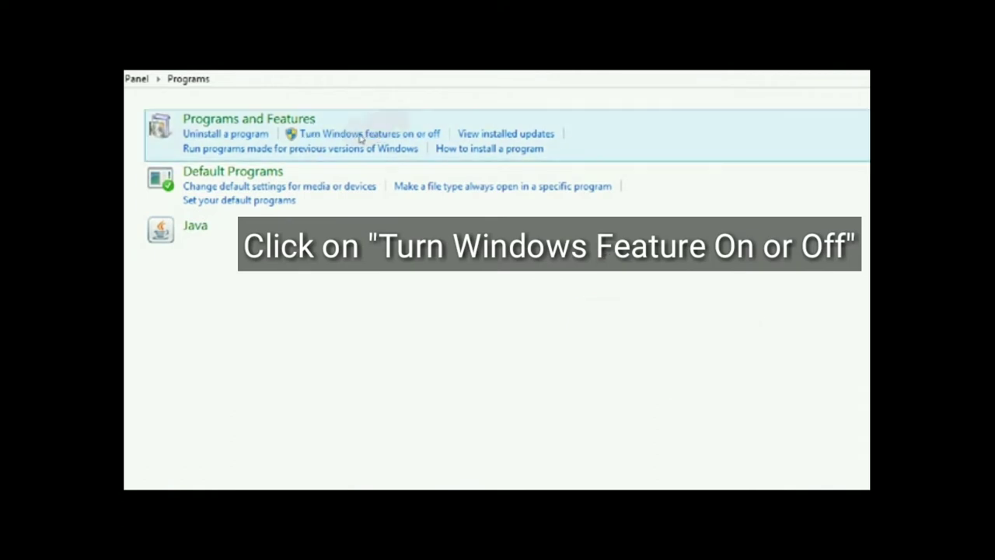
pyautogui.click(434, 134)
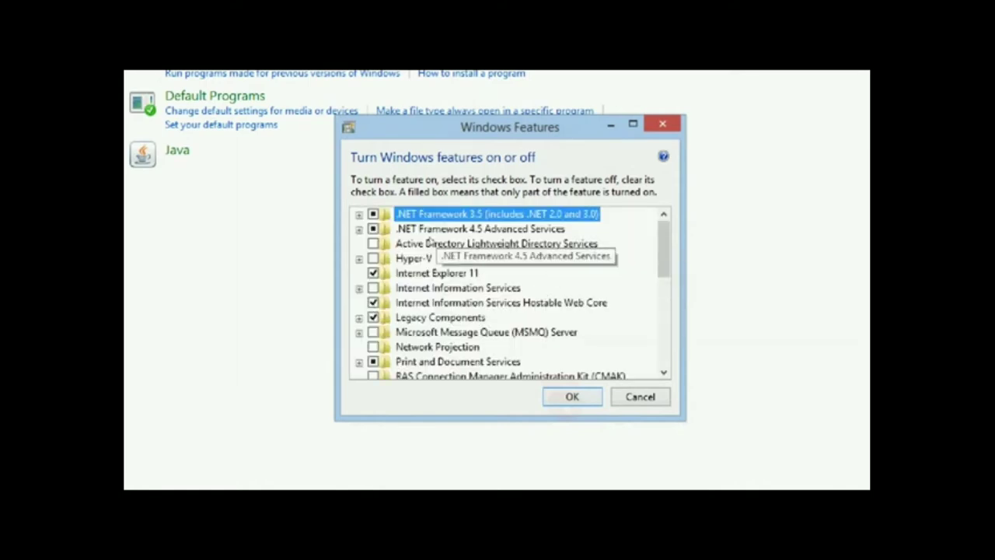
# Turn on Internet Information Services and expand its sub-features
pyautogui.click(470, 287)
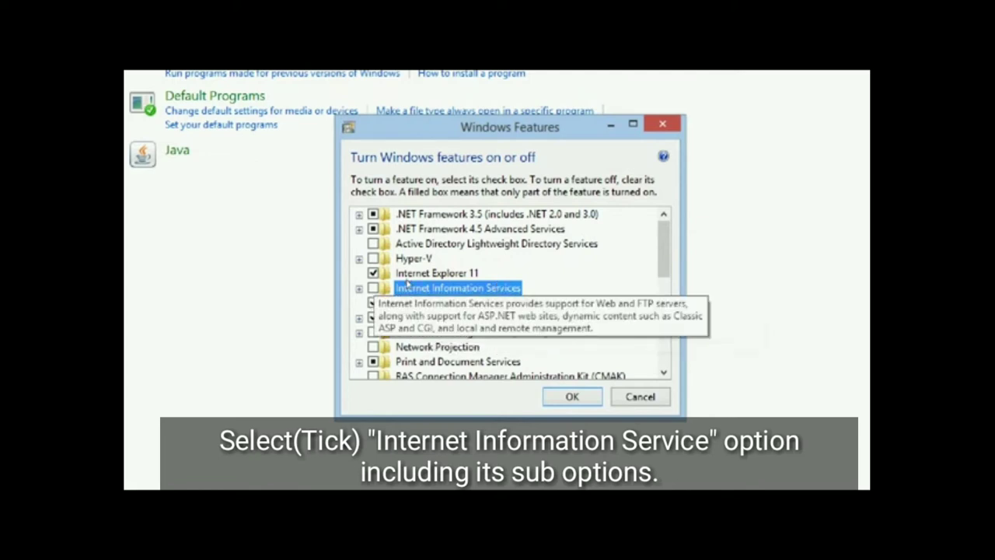
pyautogui.press('space')
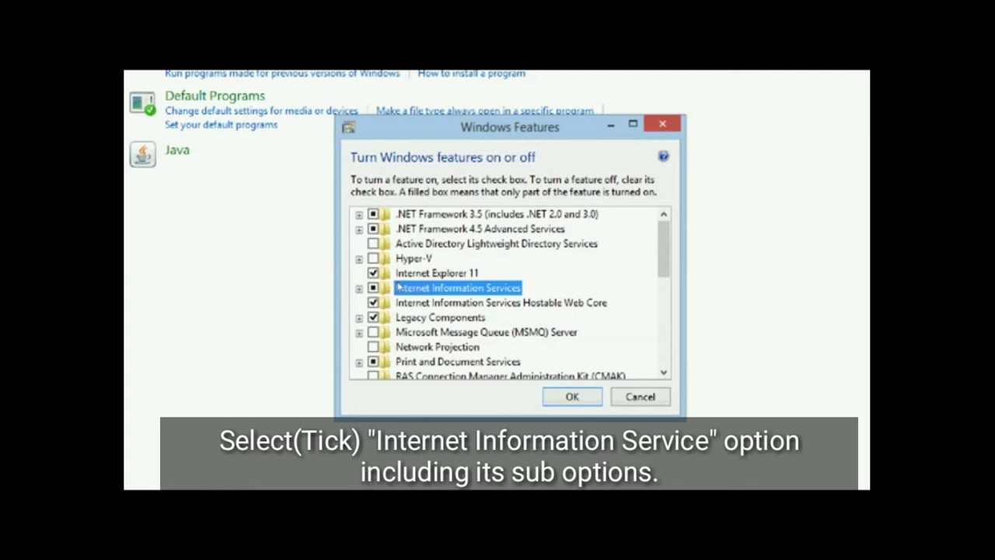
pyautogui.doubleClick(398, 288)
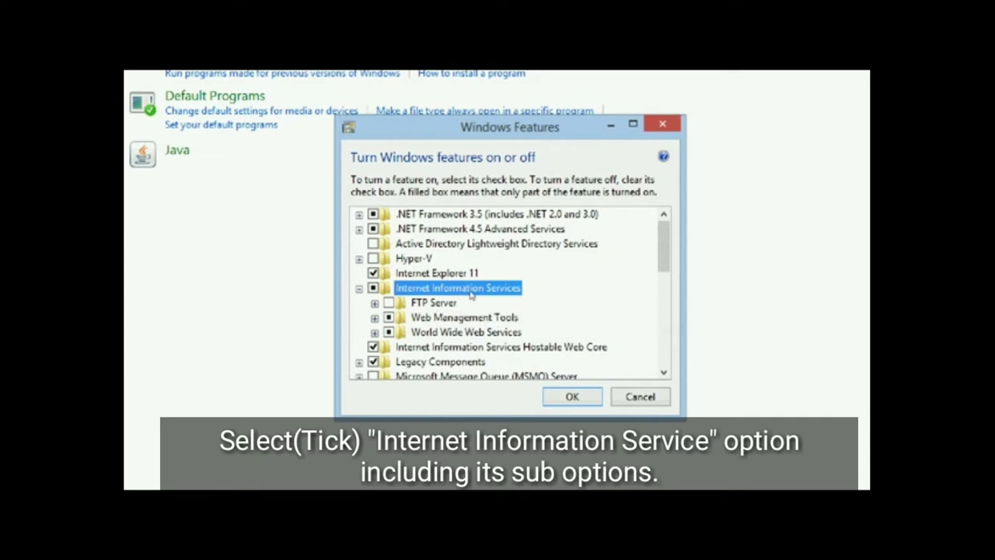
# Enable FTP Server under Internet Information Services, including FTP Service and FTP Extensibility
pyautogui.scroll(-1, 600, 250)
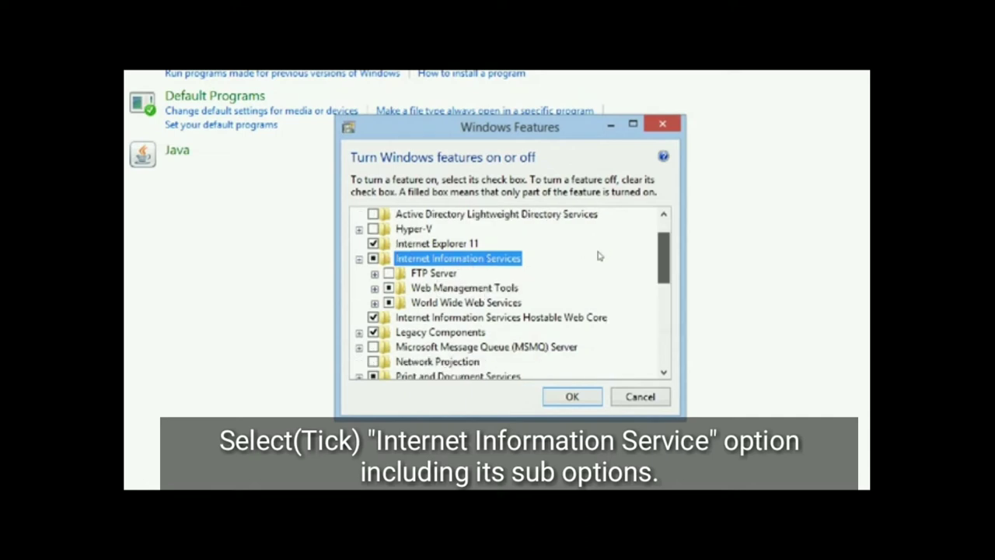
pyautogui.click(411, 274)
pyautogui.doubleClick(408, 274)
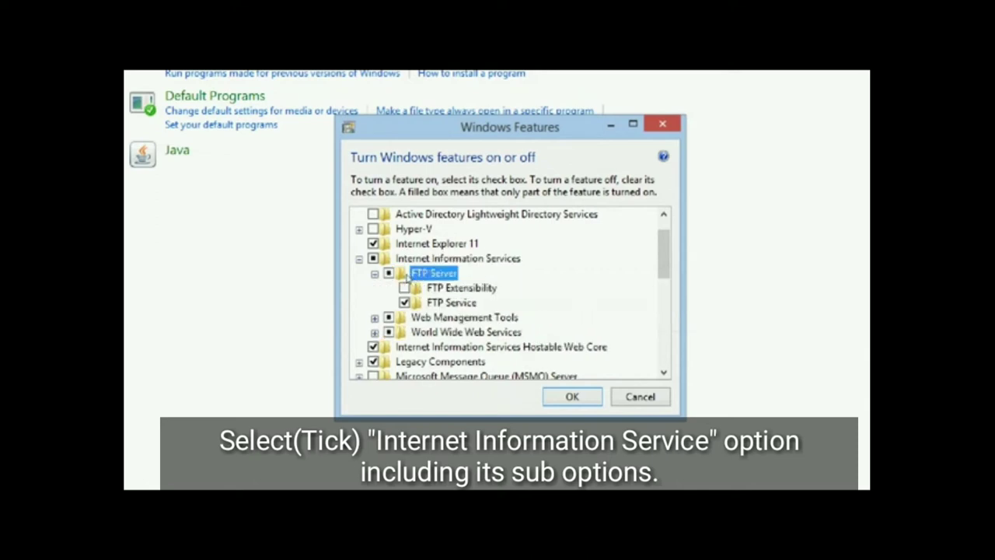
pyautogui.click(404, 288)
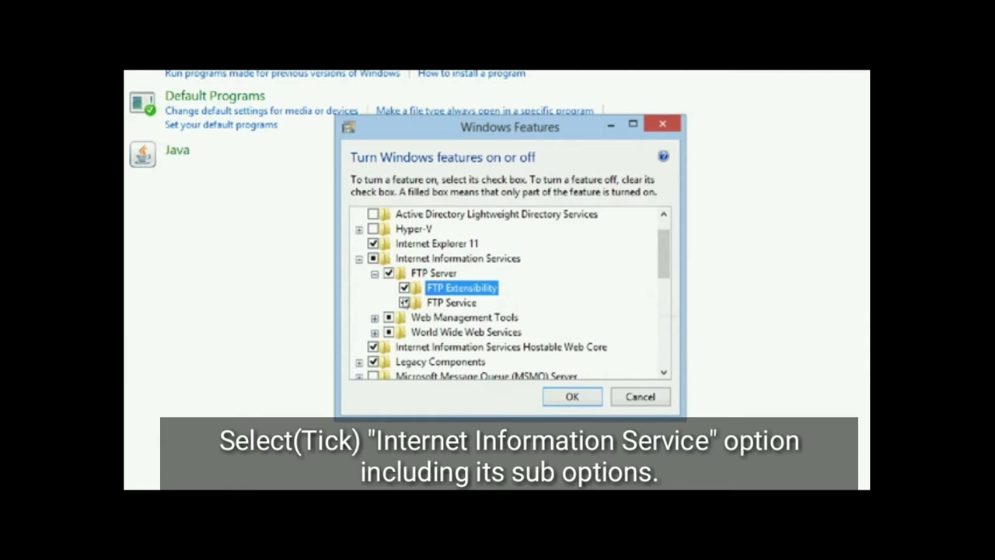
# Under Web Management Tools, enable IIS 6 Management Compatibility with all of its sub-options
pyautogui.doubleClick(409, 315)
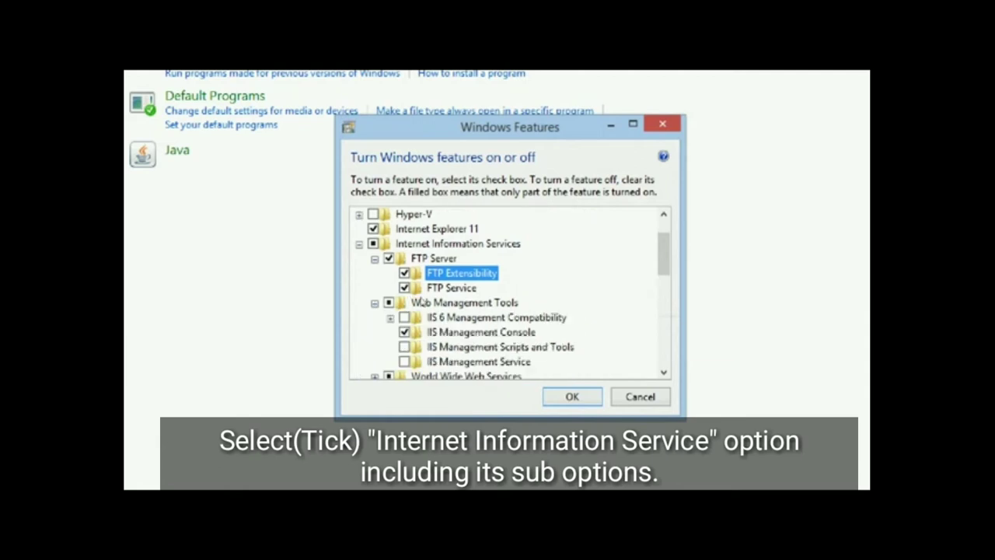
pyautogui.click(418, 315)
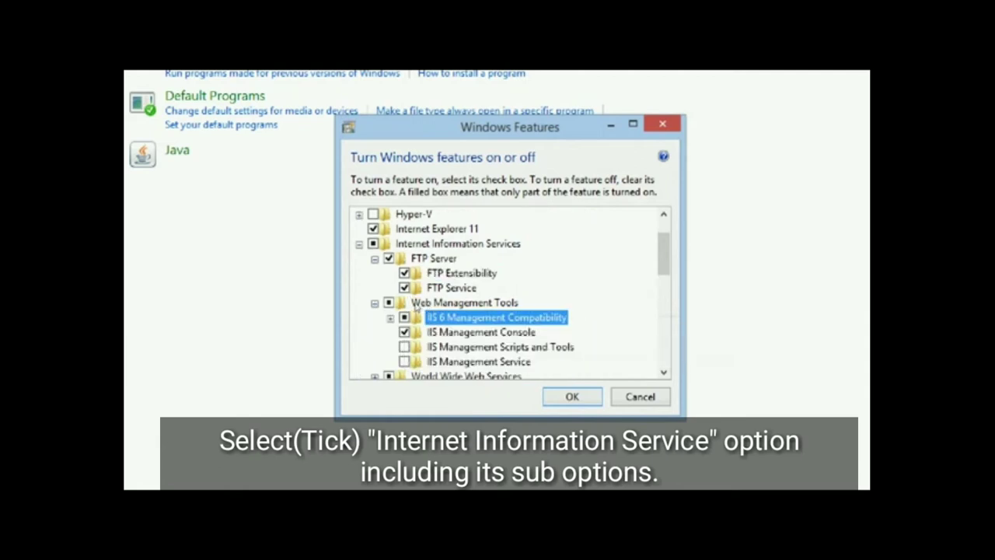
pyautogui.doubleClick(417, 311)
pyautogui.click(420, 302)
pyautogui.click(419, 317)
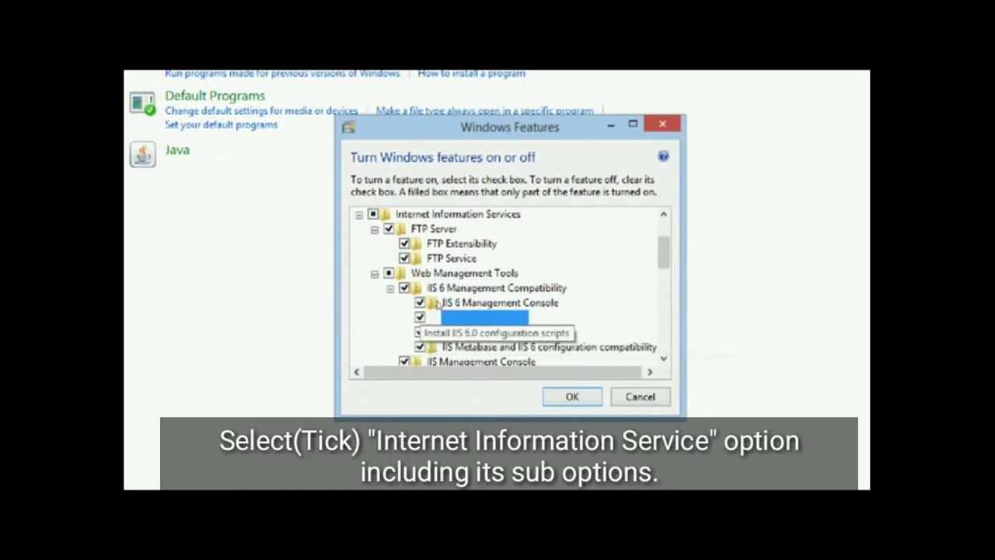
# Enable IIS Management Scripts and Tools and IIS Management Service under Web Management Tools
pyautogui.scroll(-1, 603, 269)
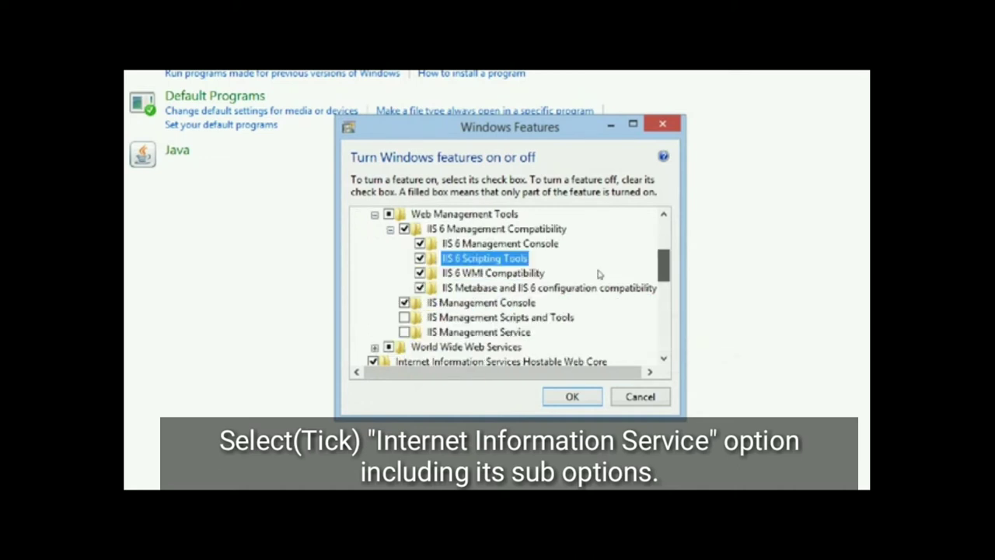
pyautogui.scroll(-1, 599, 274)
pyautogui.click(404, 273)
pyautogui.click(426, 274)
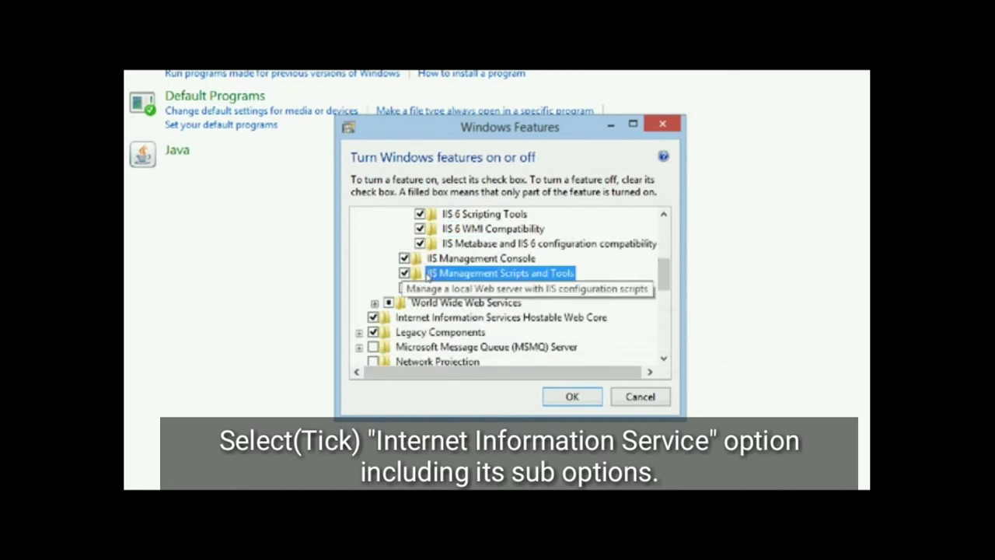
pyautogui.click(405, 288)
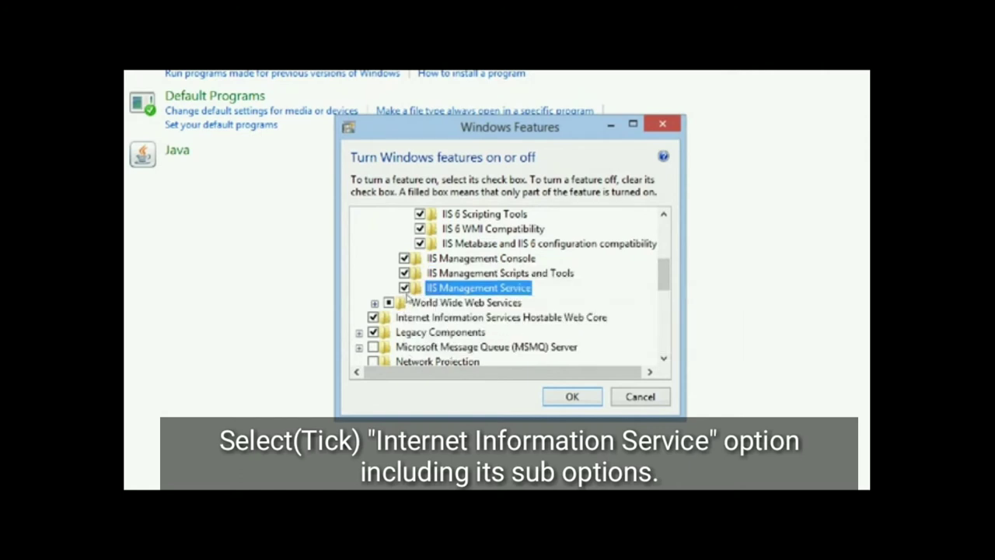
# In the Application Development Features of World Wide Web Services, enable .NET Extensibility 3.5 and 4.5, Application Initialization and ASP
pyautogui.click(374, 302)
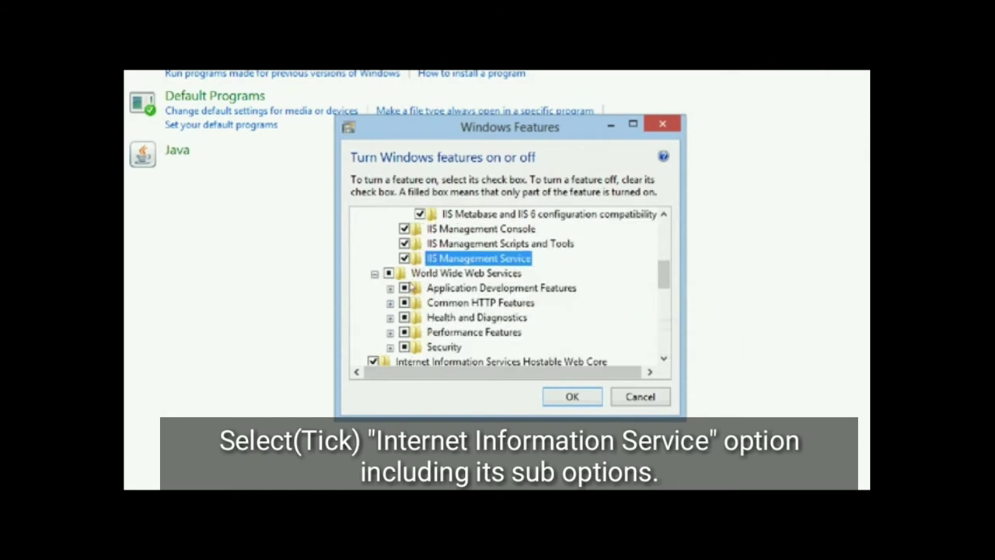
pyautogui.click(389, 287)
pyautogui.click(420, 229)
pyautogui.click(420, 243)
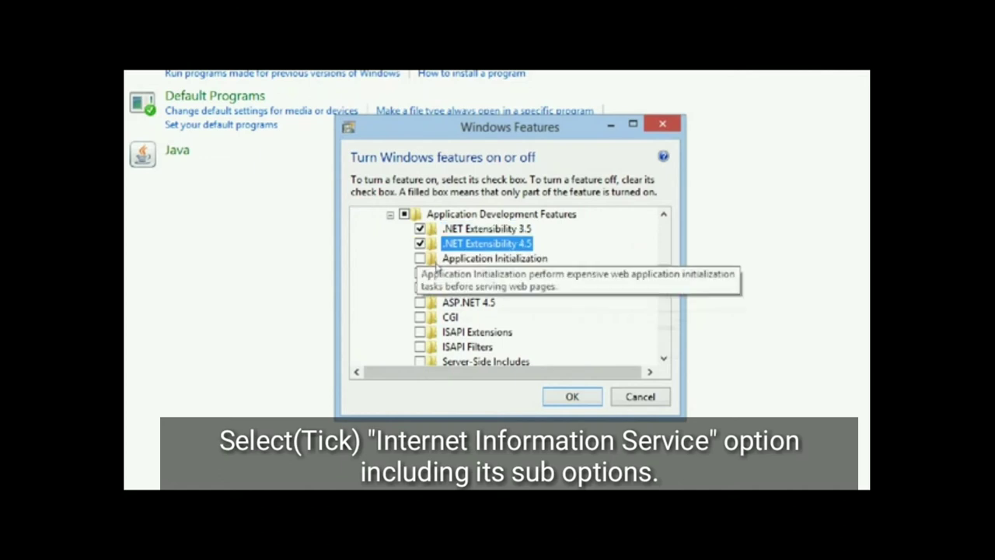
pyautogui.click(419, 258)
pyautogui.click(420, 272)
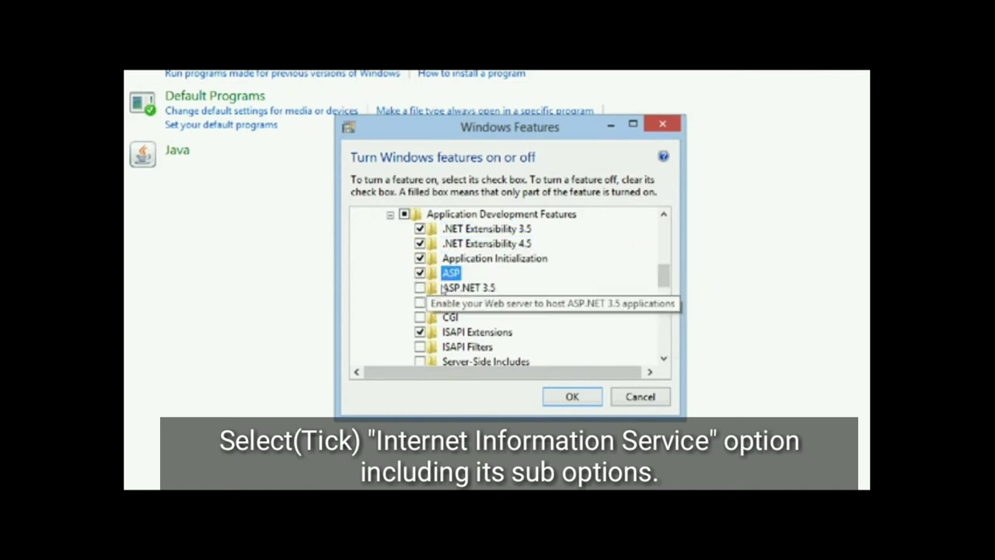
# Enable ASP.NET 3.5, ASP.NET 4.5, CGI, Server-Side Includes and WebSocket Protocol in Application Development Features
pyautogui.click(420, 288)
pyautogui.click(420, 303)
pyautogui.click(420, 317)
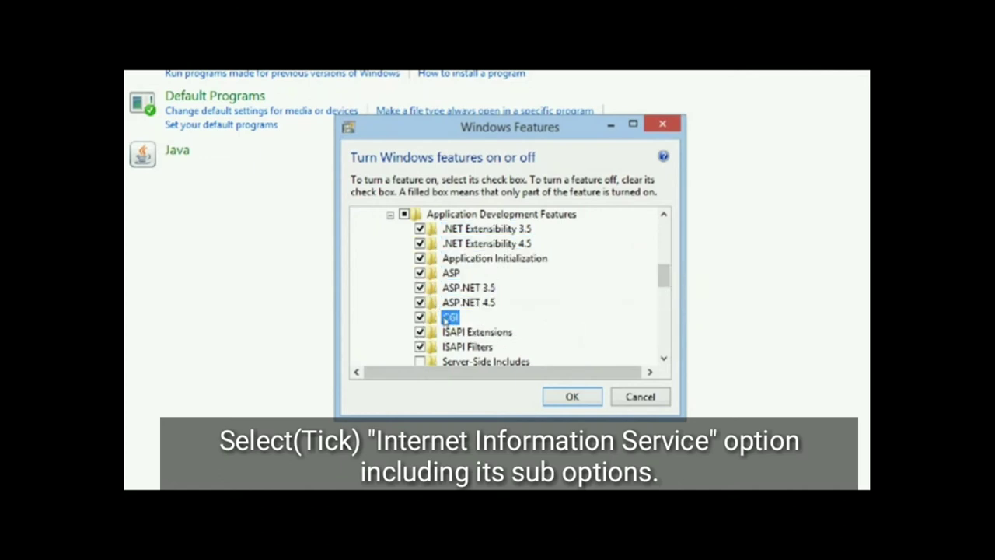
pyautogui.click(420, 362)
pyautogui.click(420, 362)
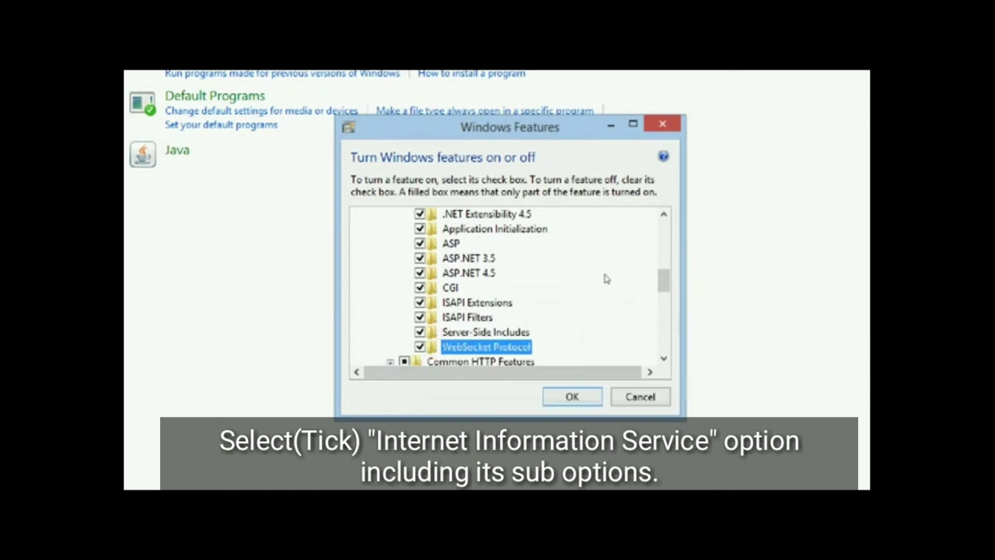
# Enable HTTP Redirection and WebDAV Publishing under Common HTTP Features
pyautogui.scroll(-2, 606, 278)
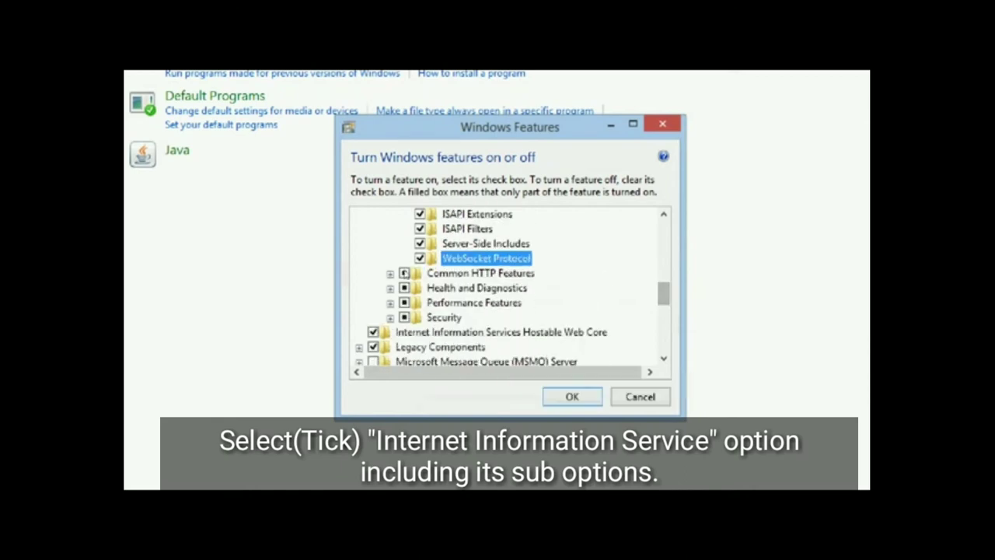
pyautogui.click(389, 273)
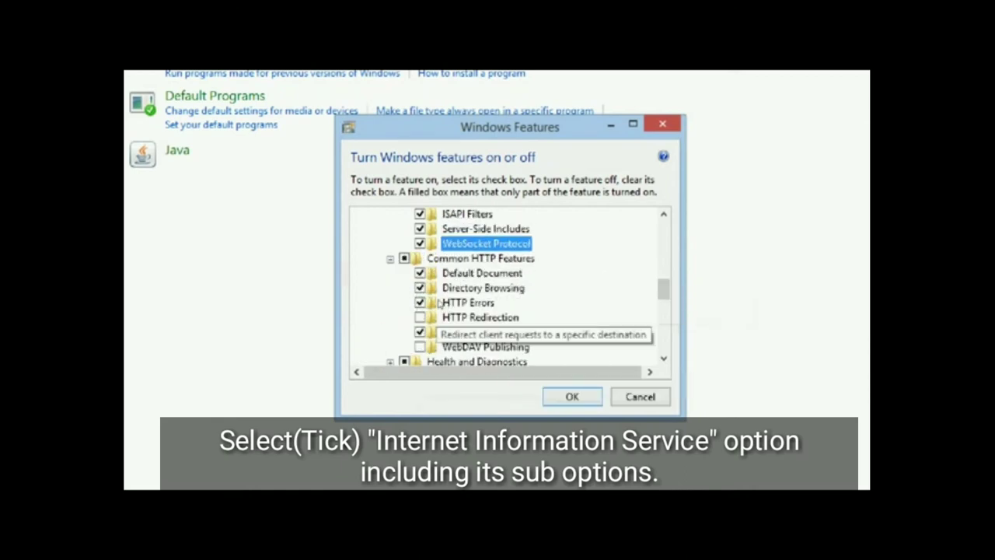
pyautogui.click(420, 318)
pyautogui.click(420, 346)
# Under Health and Diagnostics, enable Custom Logging, Logging Tools, ODBC Logging, Request Monitor and Tracing
pyautogui.scroll(-2, 600, 291)
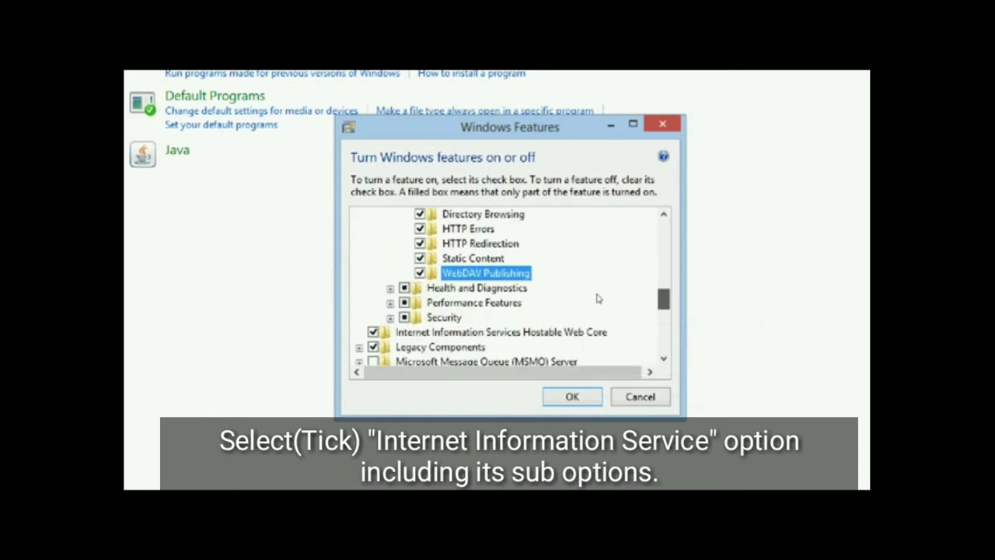
pyautogui.click(390, 287)
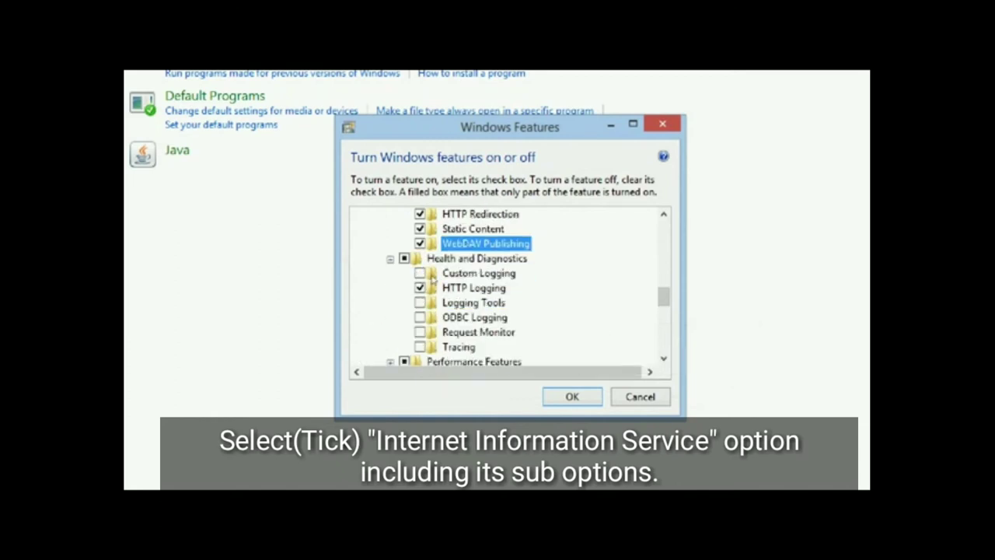
pyautogui.click(420, 273)
pyautogui.click(420, 302)
pyautogui.click(420, 318)
pyautogui.click(420, 332)
pyautogui.click(420, 347)
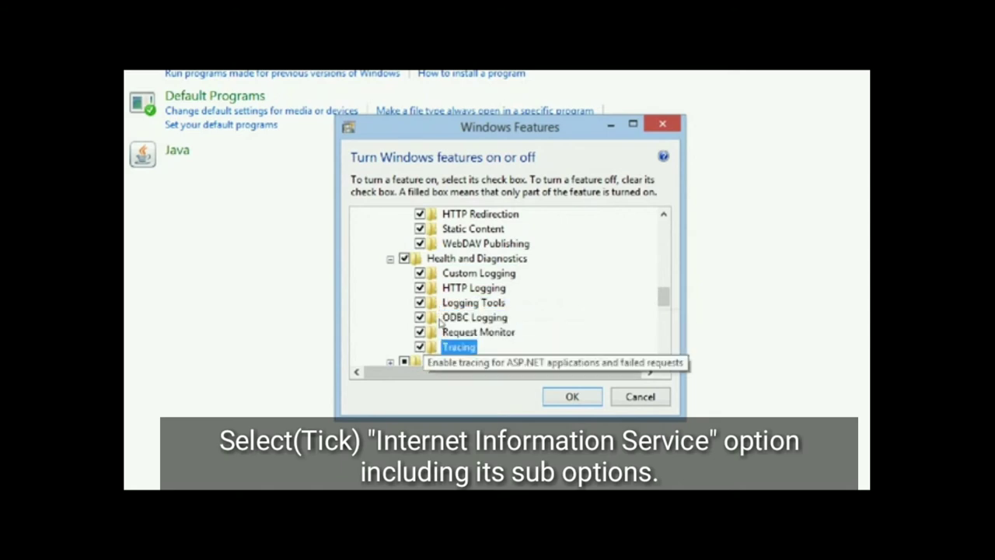
# Enable Dynamic Content Compression under Performance Features
pyautogui.scroll(-1, 601, 288)
pyautogui.scroll(-2, 600, 304)
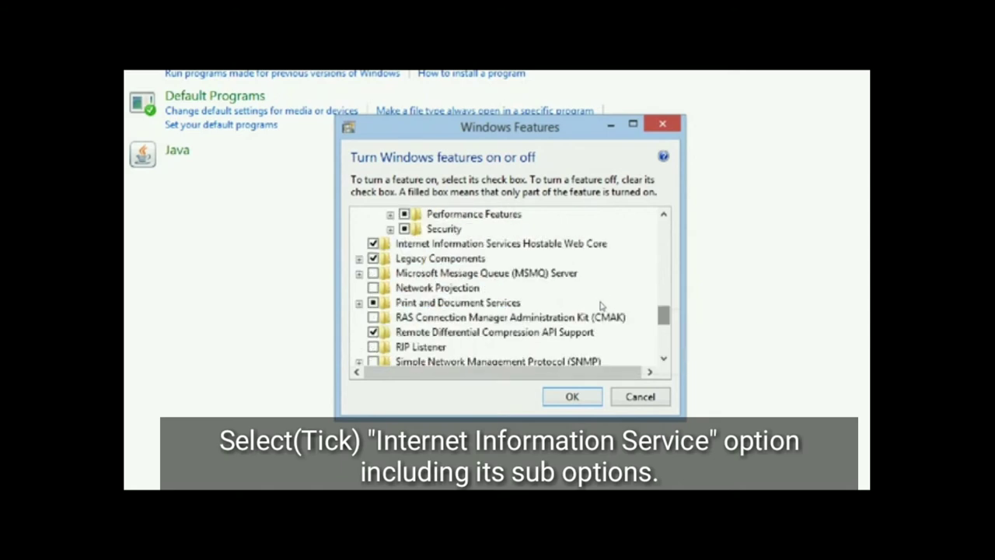
pyautogui.scroll(1, 435, 319)
pyautogui.click(390, 228)
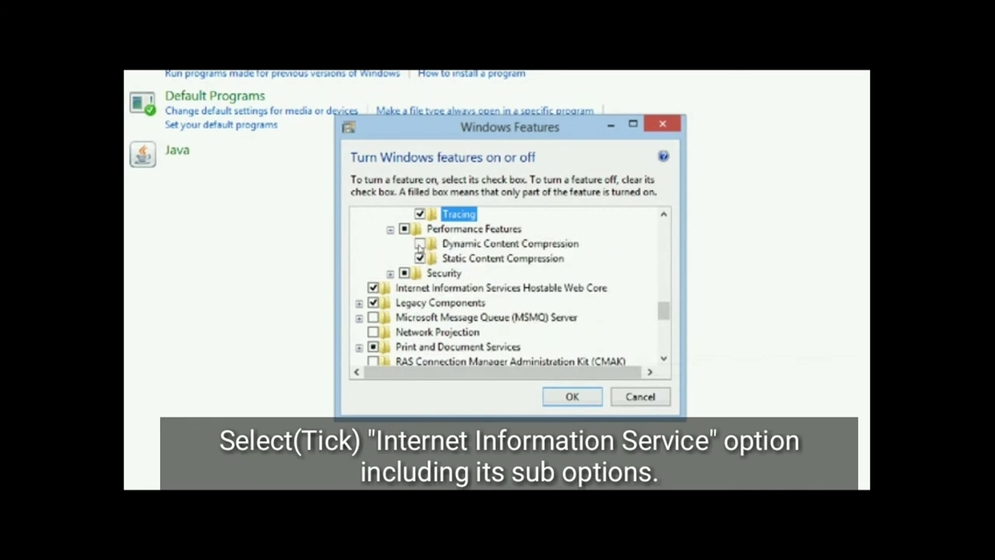
pyautogui.click(420, 243)
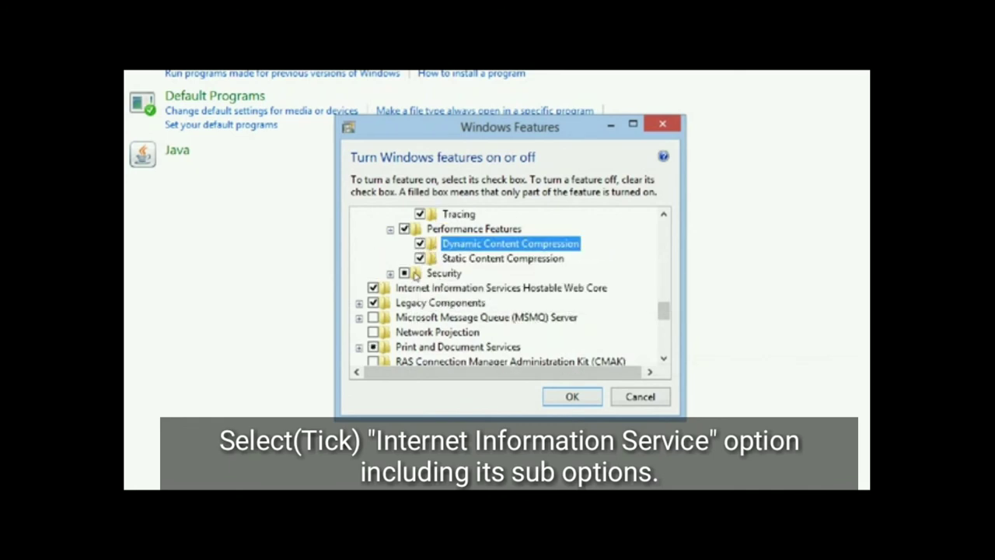
# Under Security, enable Basic Authentication, Centralized SSL Certificate Support, Client Certificate Mapping Authentication, Digest Authentication and IIS Client Certificate Mapping Authentication
pyautogui.doubleClick(418, 273)
pyautogui.click(420, 228)
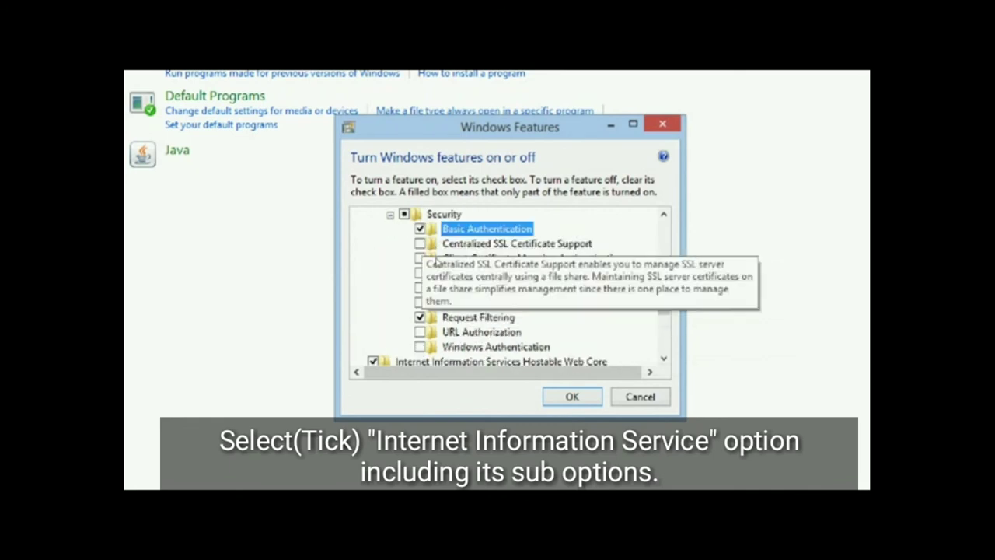
pyautogui.click(420, 244)
pyautogui.click(421, 258)
pyautogui.click(421, 273)
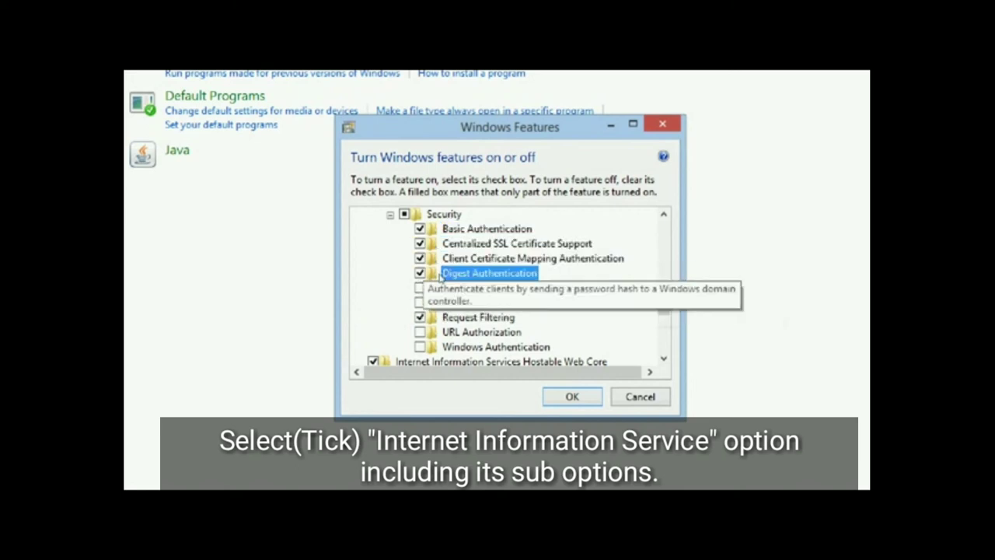
pyautogui.click(436, 288)
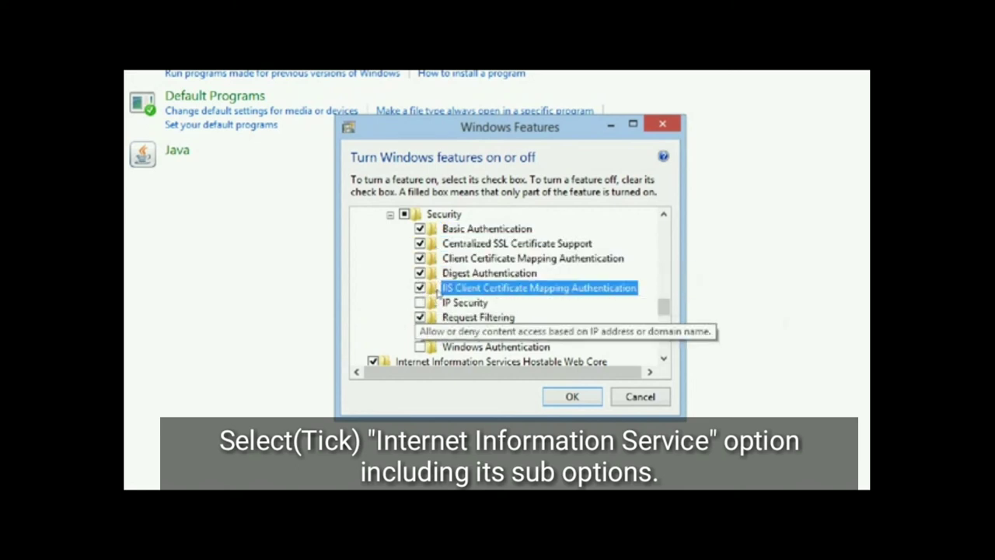
# Enable IP Security, URL Authorization and Windows Authentication under Security, and apply the selected Windows features
pyautogui.click(436, 302)
pyautogui.press('Down')
pyautogui.press('space')
pyautogui.press('Down')
pyautogui.press('space')
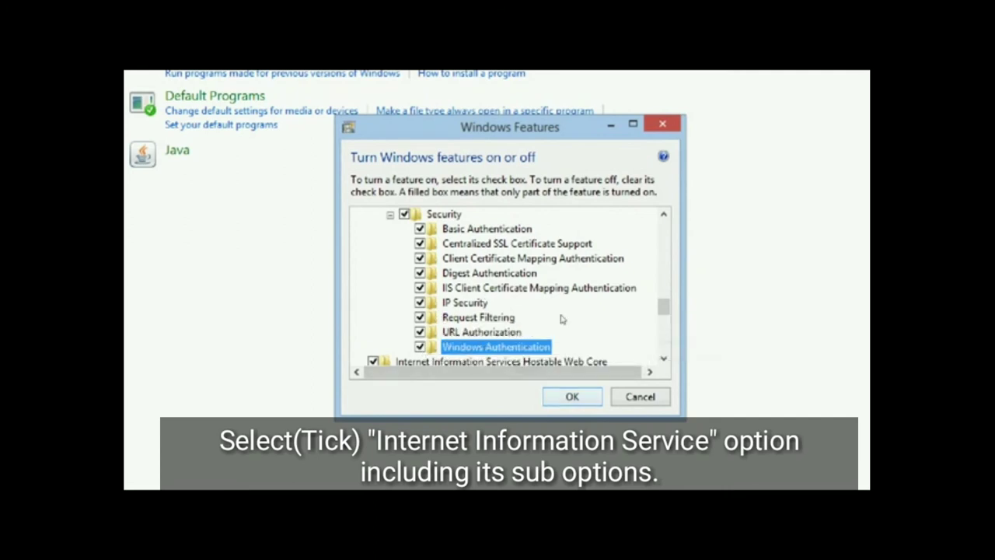
pyautogui.scroll(-2, 593, 307)
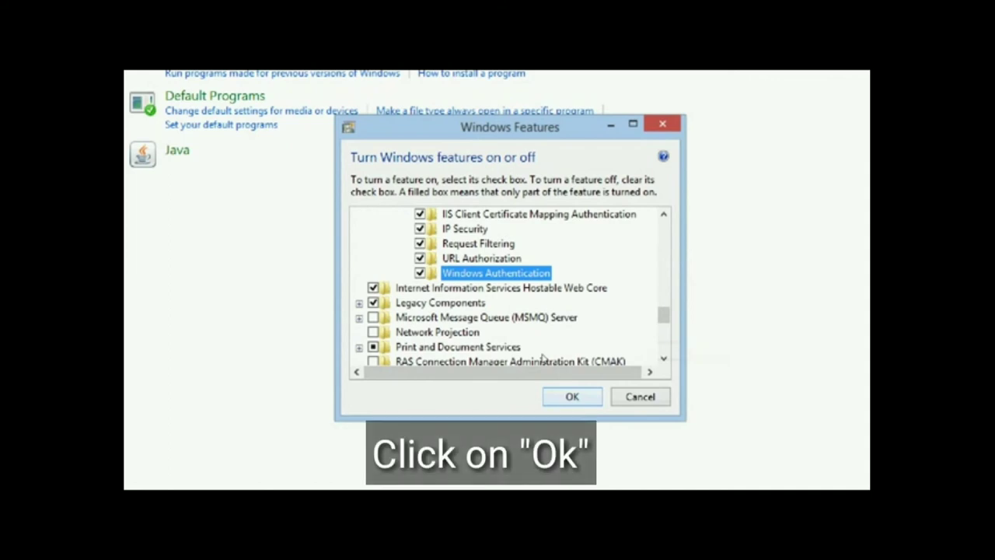
pyautogui.press('Return')
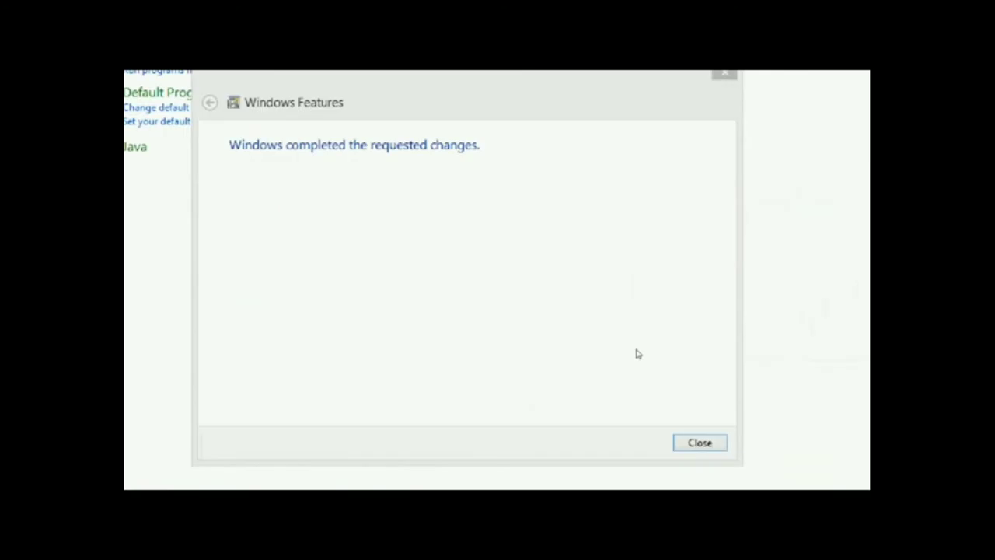
# Close the Windows Features dialog after the requested changes have been applied
pyautogui.click(338, 193)
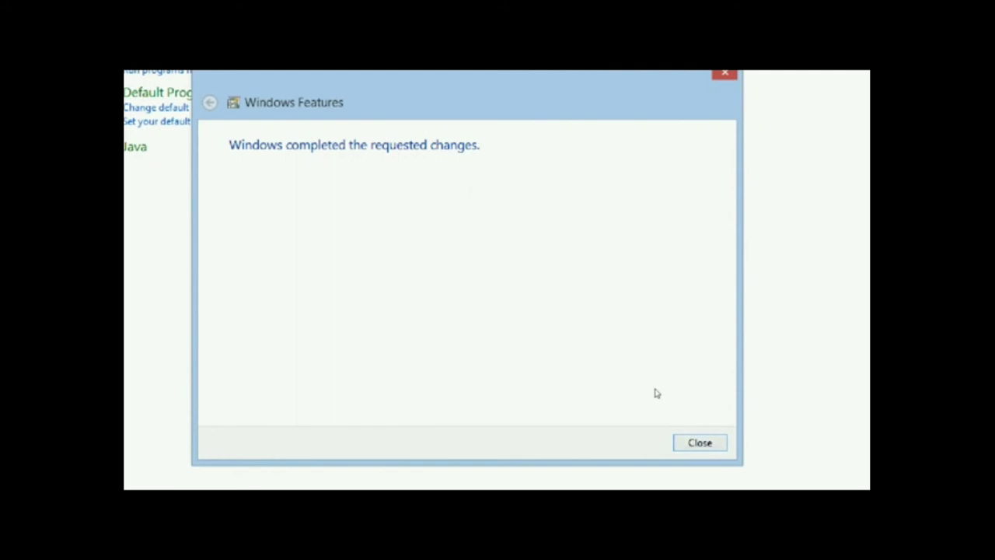
pyautogui.press('Return')
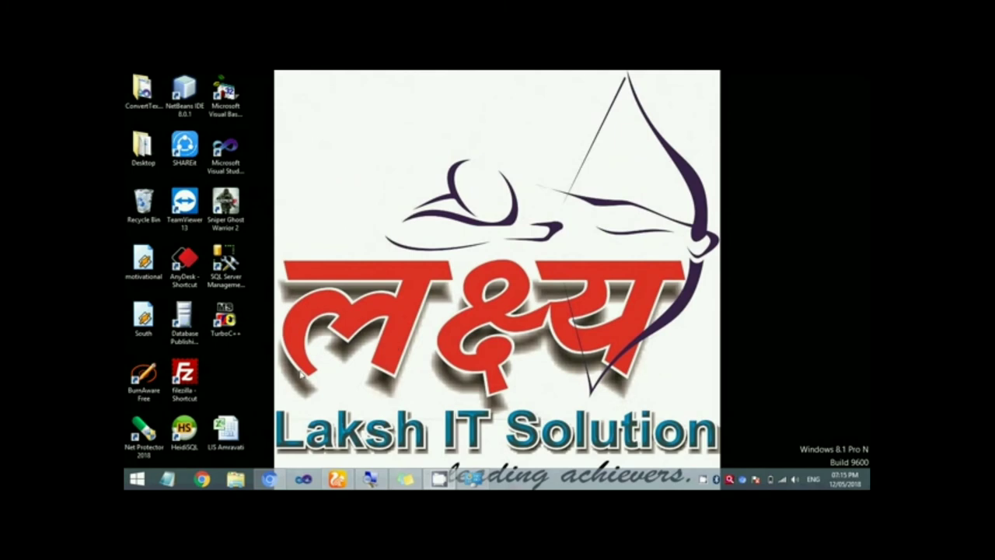
# Search Windows for "iis", open Internet Information Services (IIS) Manager, and decline getting started with Microsoft Web Platform
pyautogui.press('super')
pyautogui.write('iis')
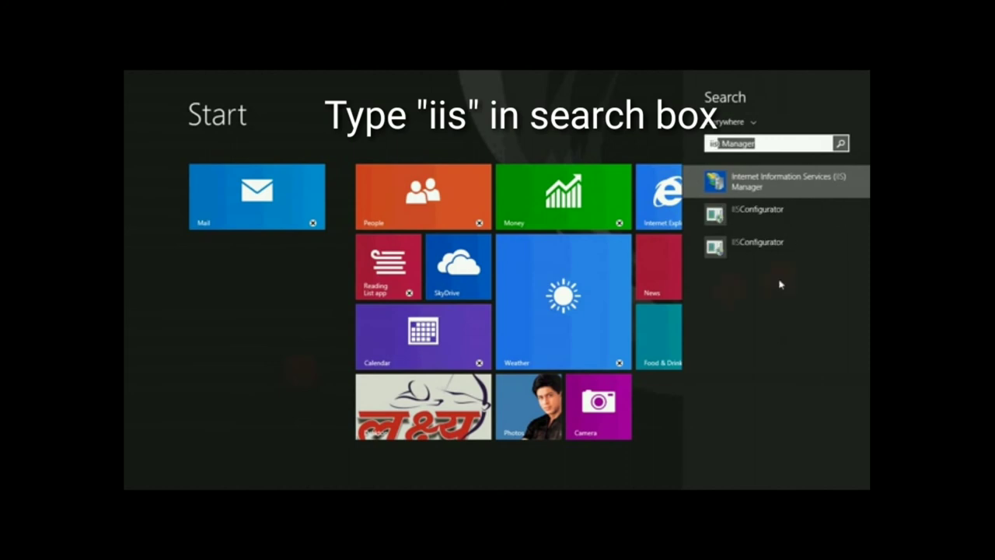
pyautogui.click(785, 186)
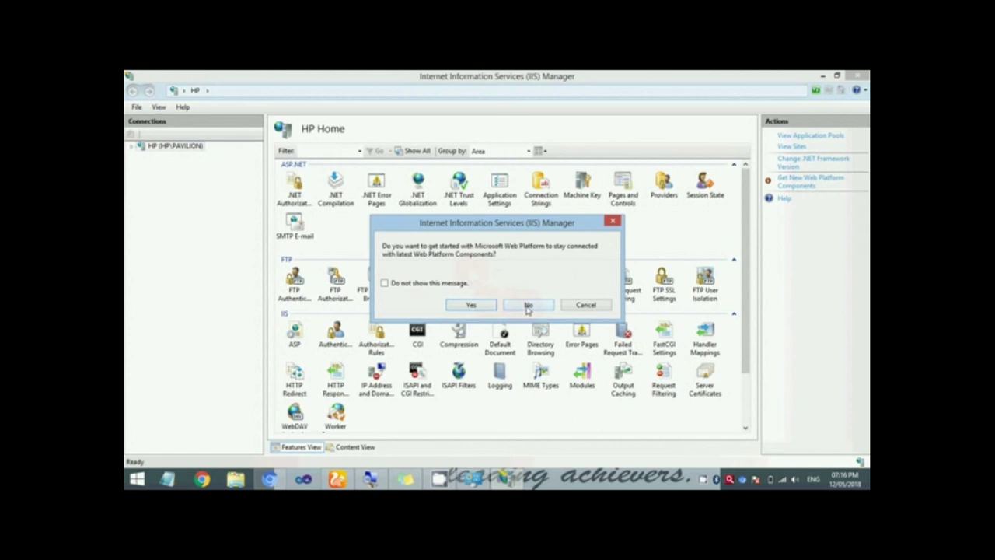
pyautogui.click(528, 305)
# Expand the HP server node in the connections tree to view its contents, and close IIS Manager
pyautogui.click(138, 147)
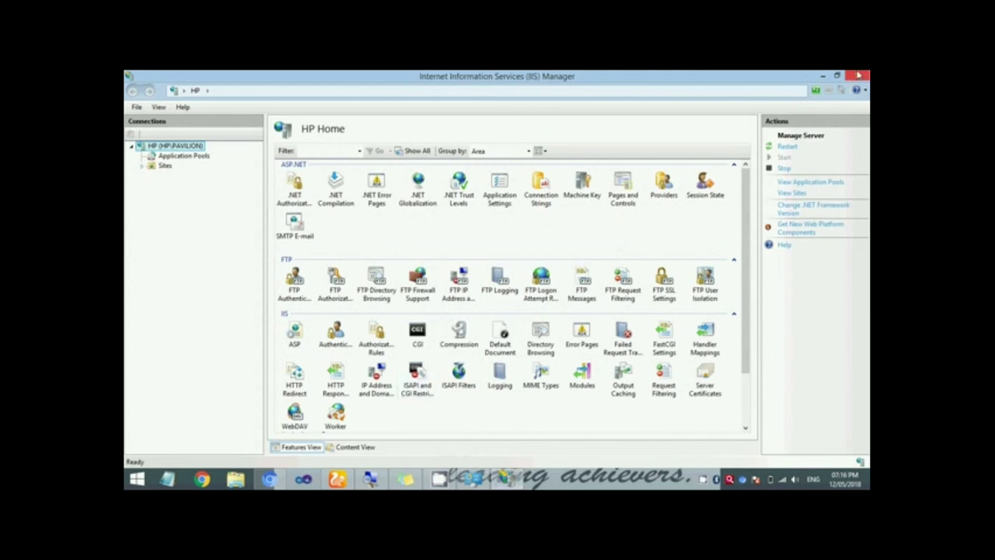
pyautogui.click(859, 76)
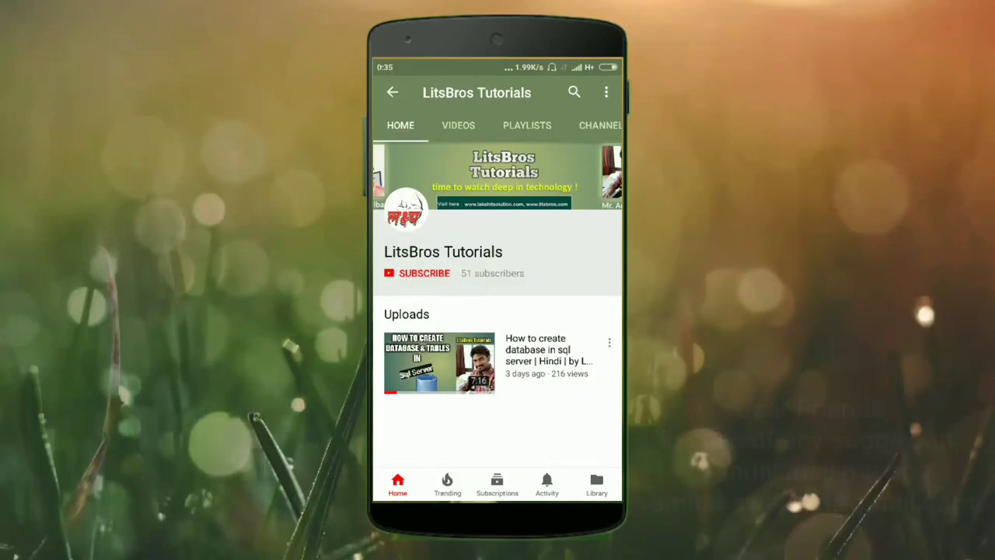